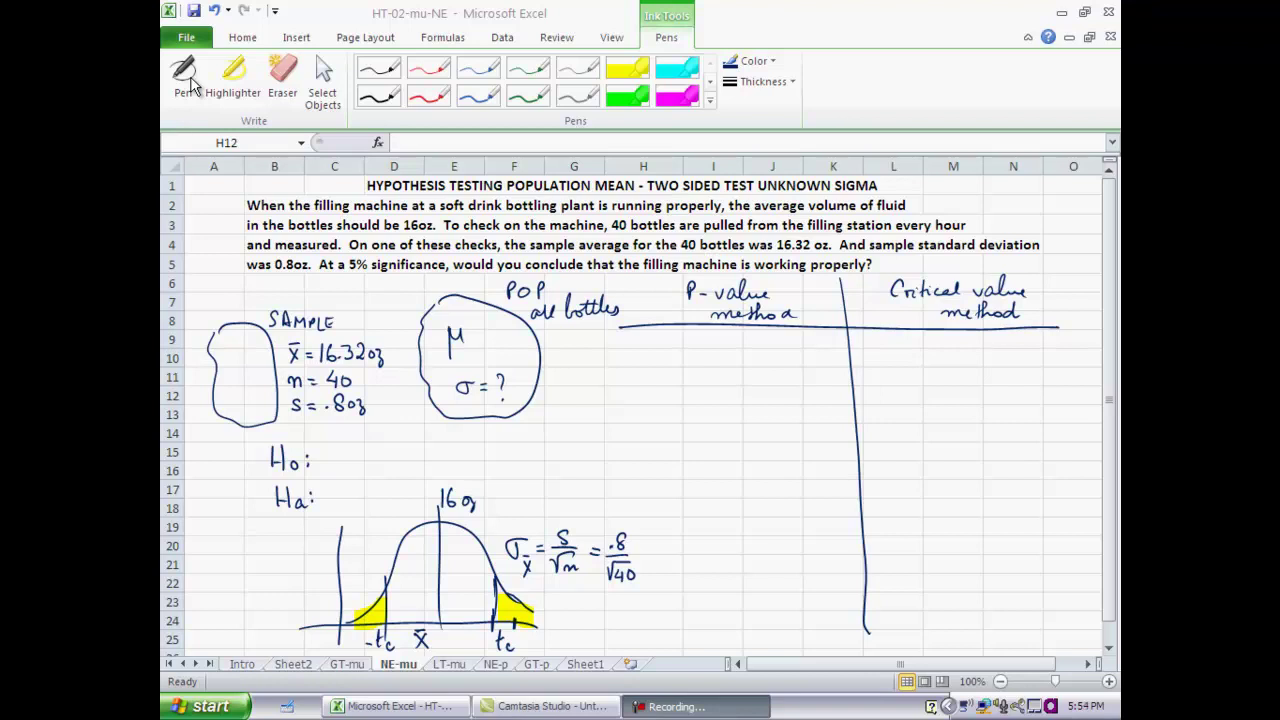
- With the Pen, handwrite μ = 16 after Ho: and μ ≠ 16 after Ha:
left_click(196, 80)
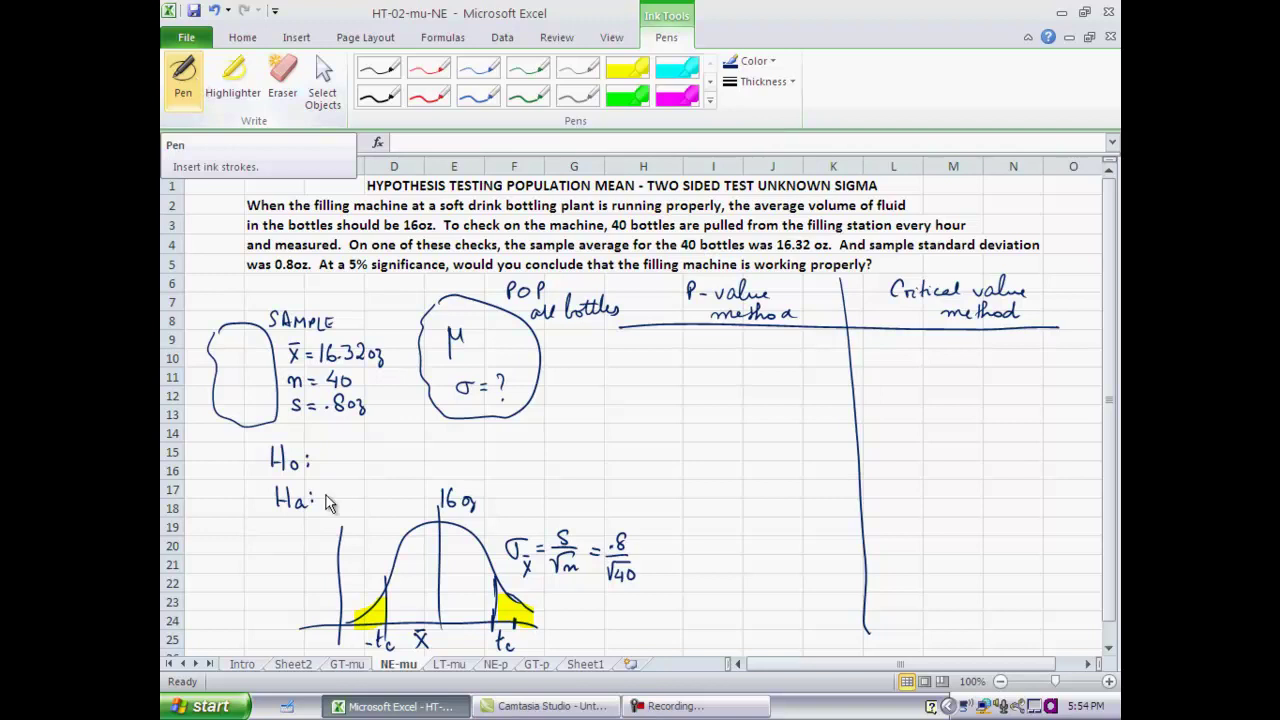
left_click(188, 78)
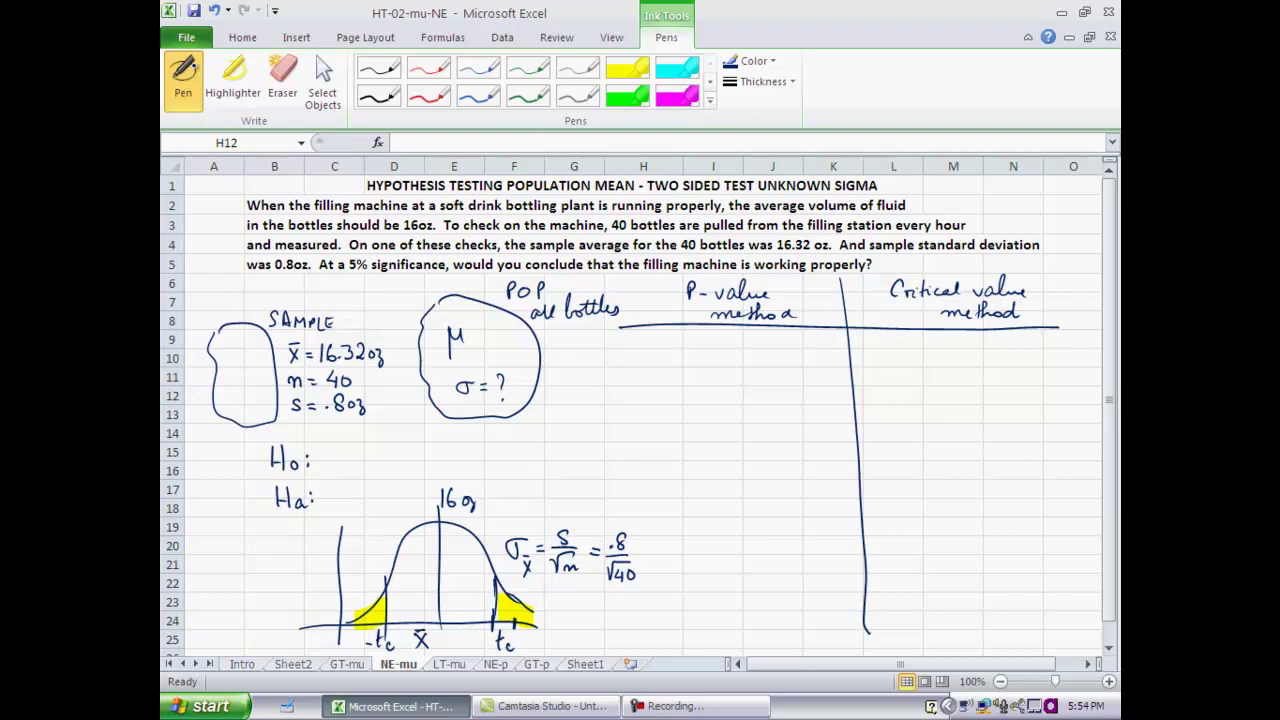
mouse_move(330, 488)
left_mouse_down()
mouse_move(329, 521)
mouse_move(339, 489)
left_mouse_up()
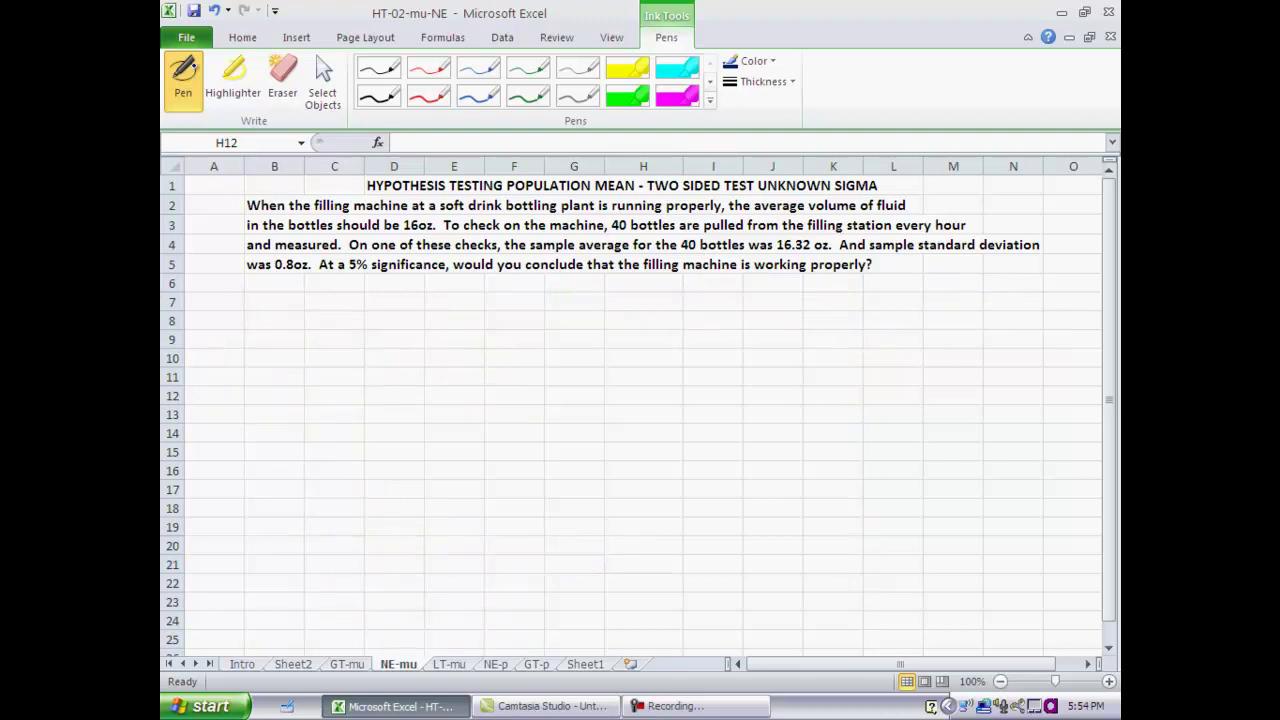
left_click_drag(349, 458, 361, 458)
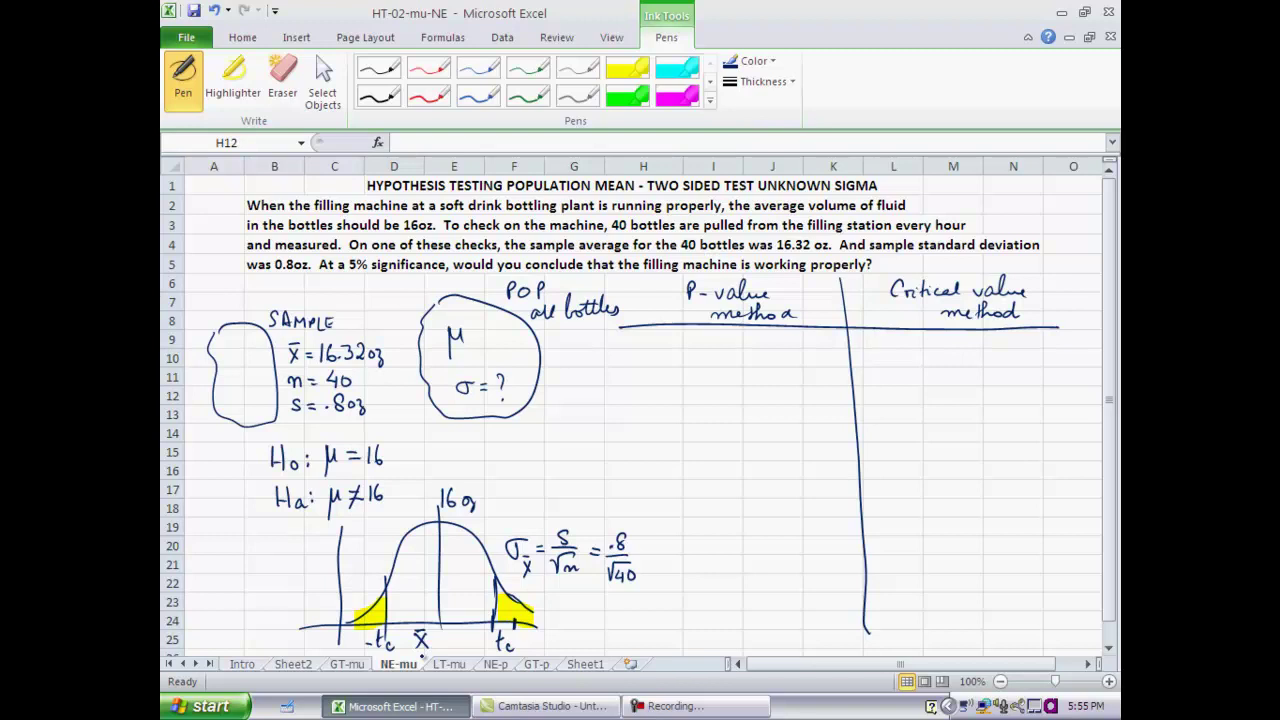
- Handwrite '5% tc = TINV' under the Critical value method heading
left_click_drag(890, 341, 896, 357)
left_click_drag(944, 334, 940, 359)
key("ctrl+z")
key("ctrl+z")
key("ctrl+z")
key("ctrl+z")
key("ctrl+z")
key("ctrl+z")
key("ctrl+z")
key("ctrl+z")
key("ctrl+z")
key("ctrl+z")
key("ctrl+z")
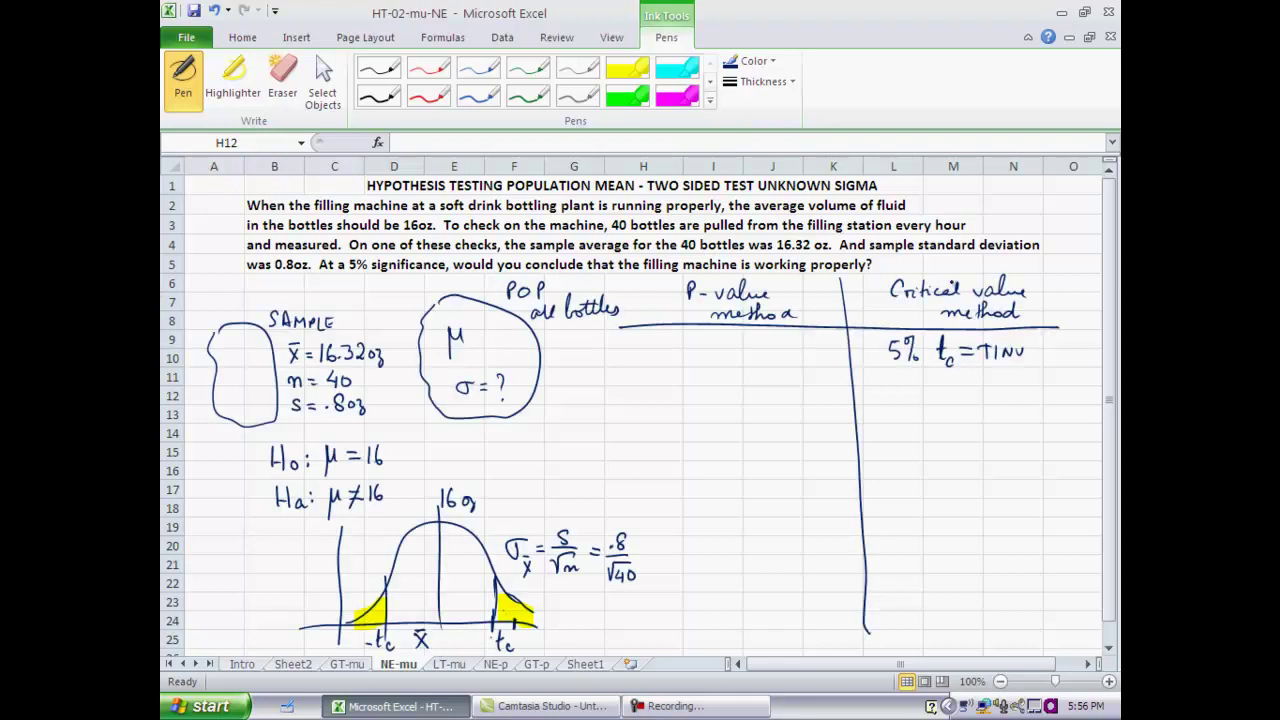
left_click(324, 85)
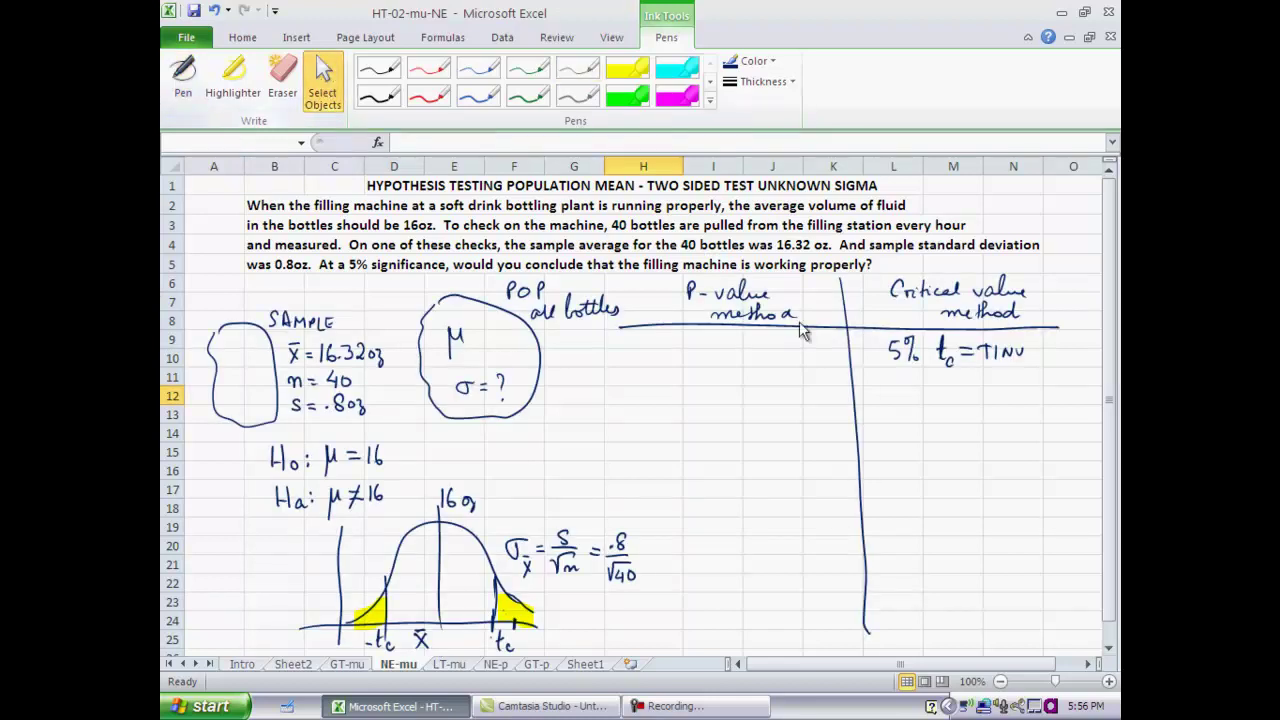
- Enter =tinv(.05,39) in N11, giving a critical t of 2.022691
left_click(989, 377)
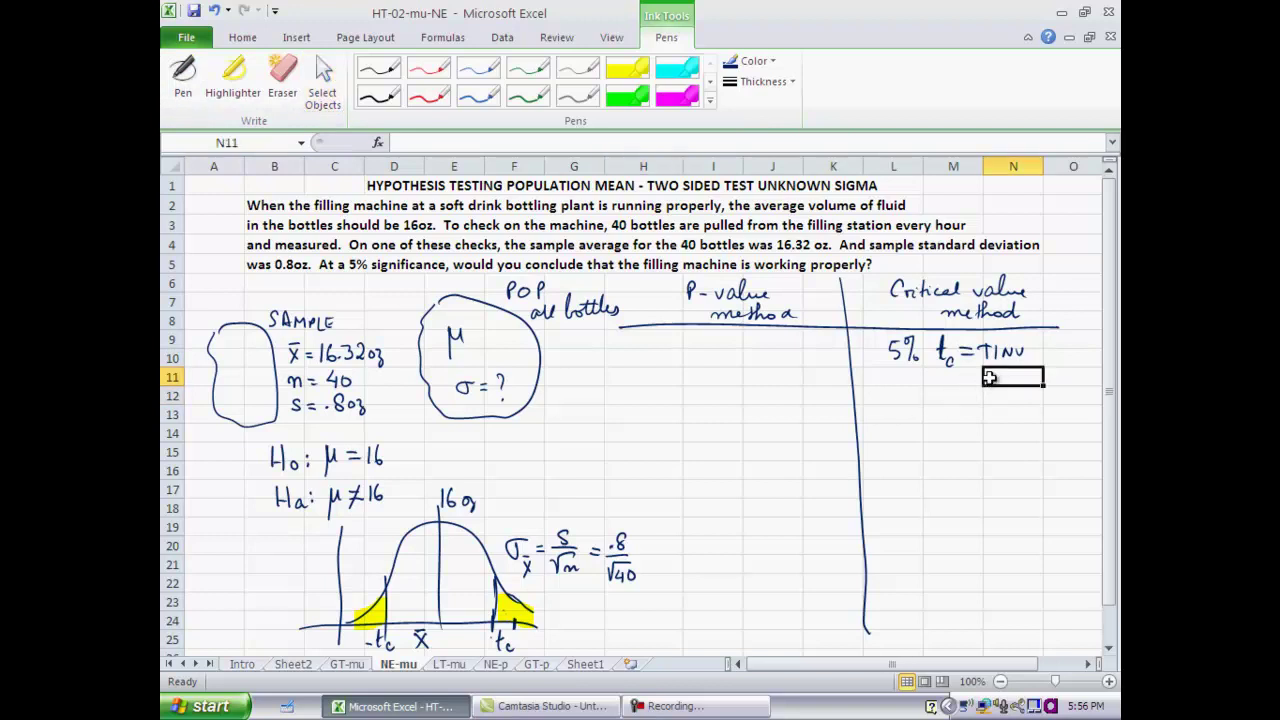
type("=t")
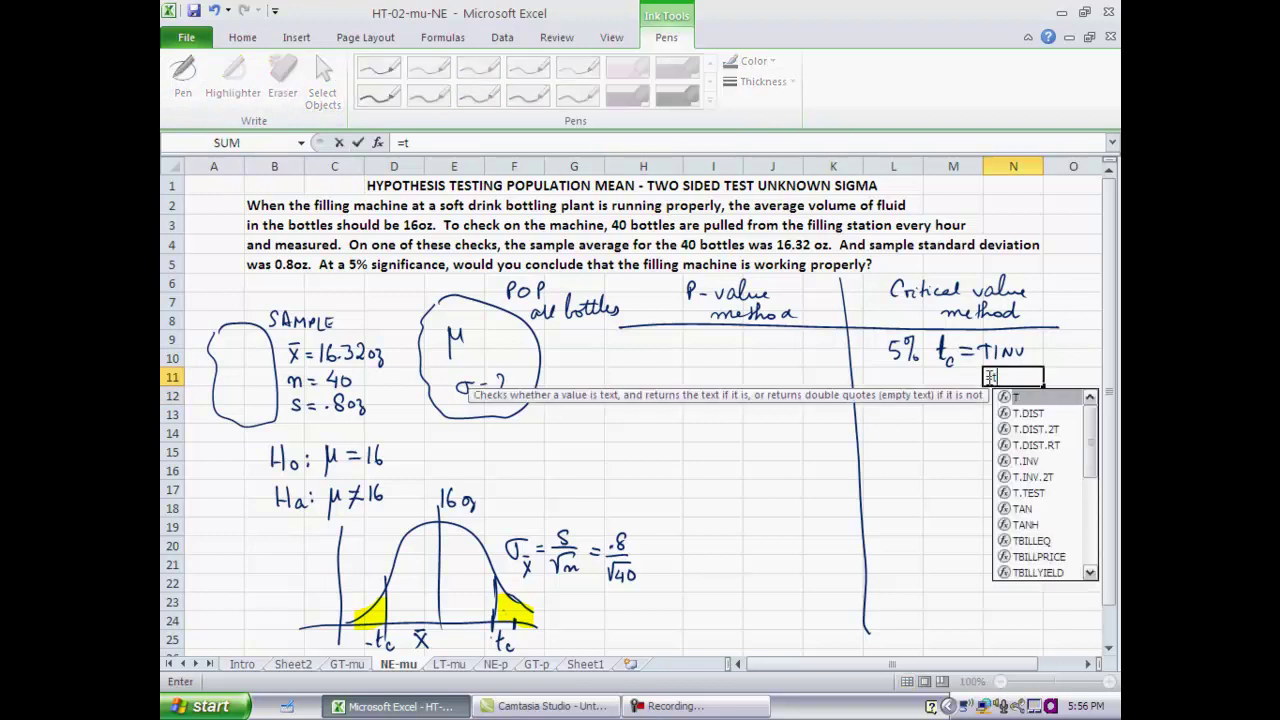
type("inv(.05")
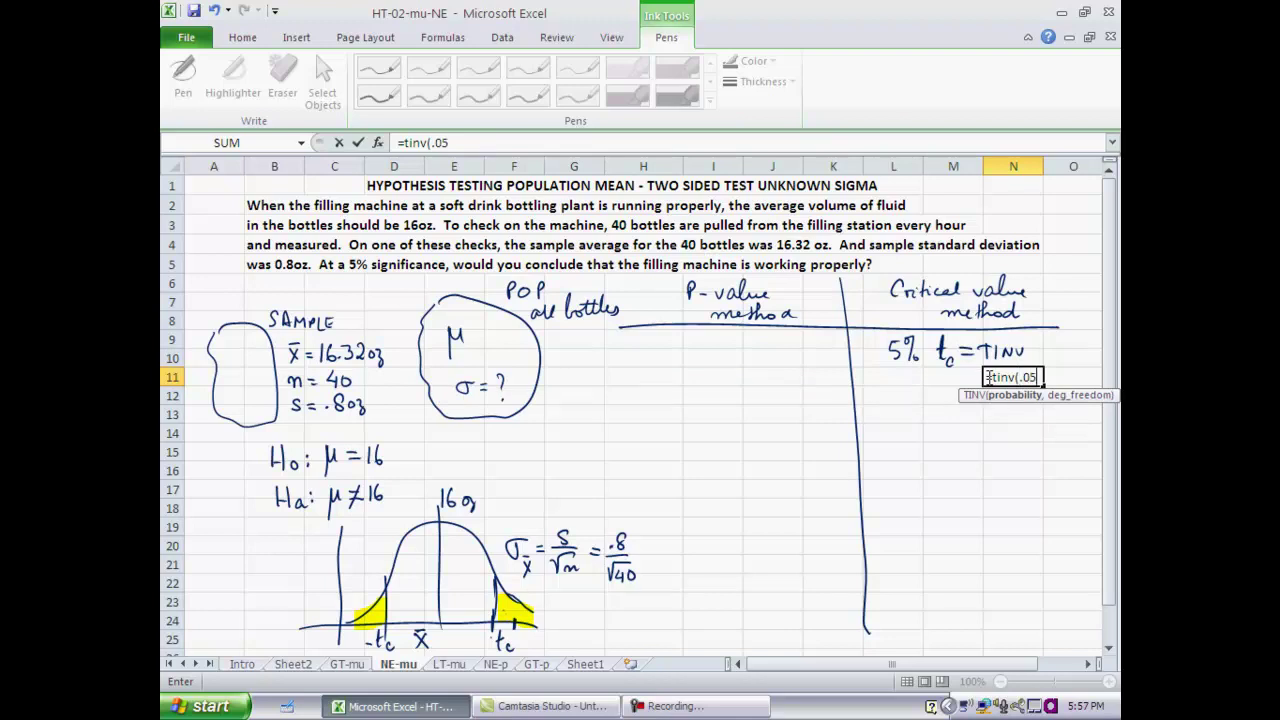
type(",39)")
key("Return")
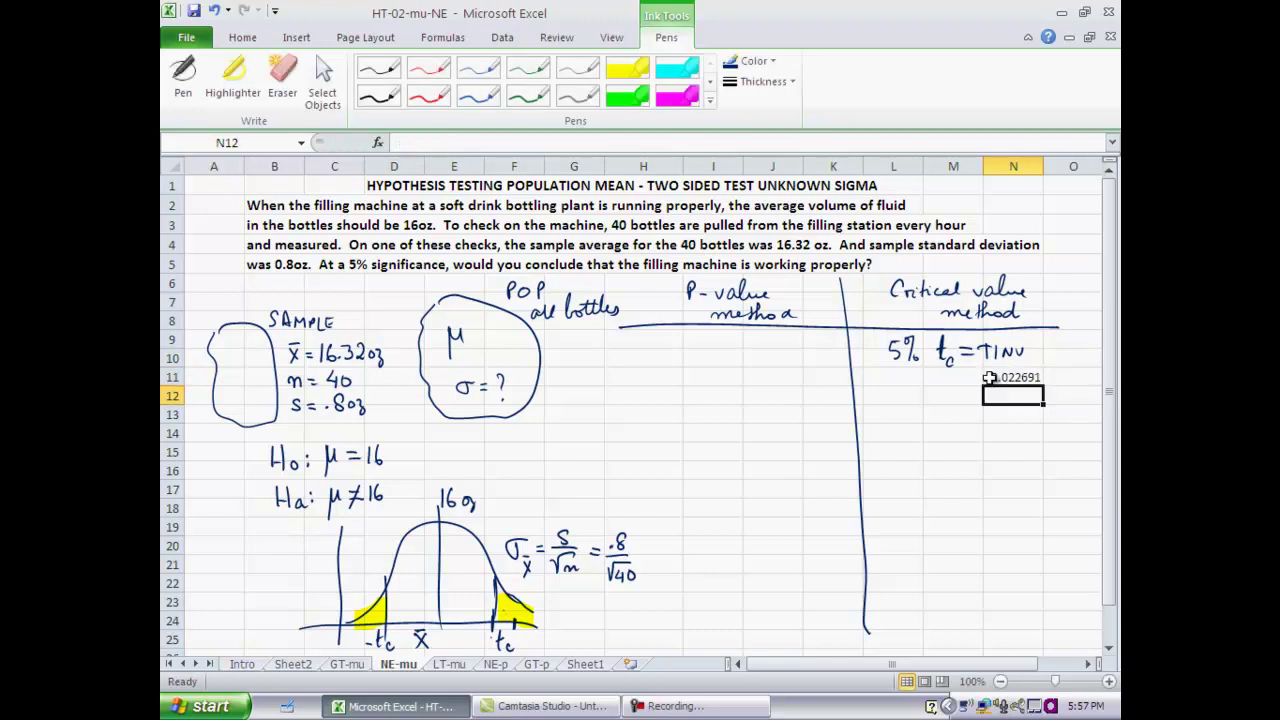
key("Down")
key("Left")
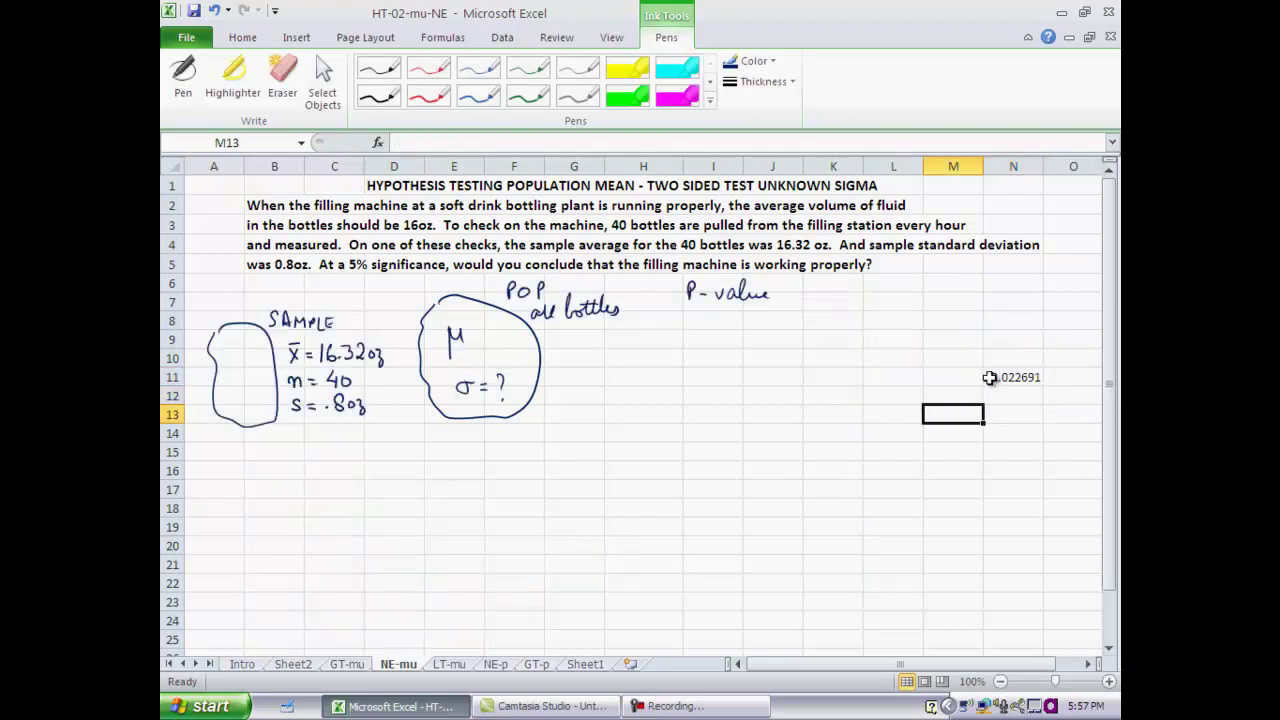
key("Left")
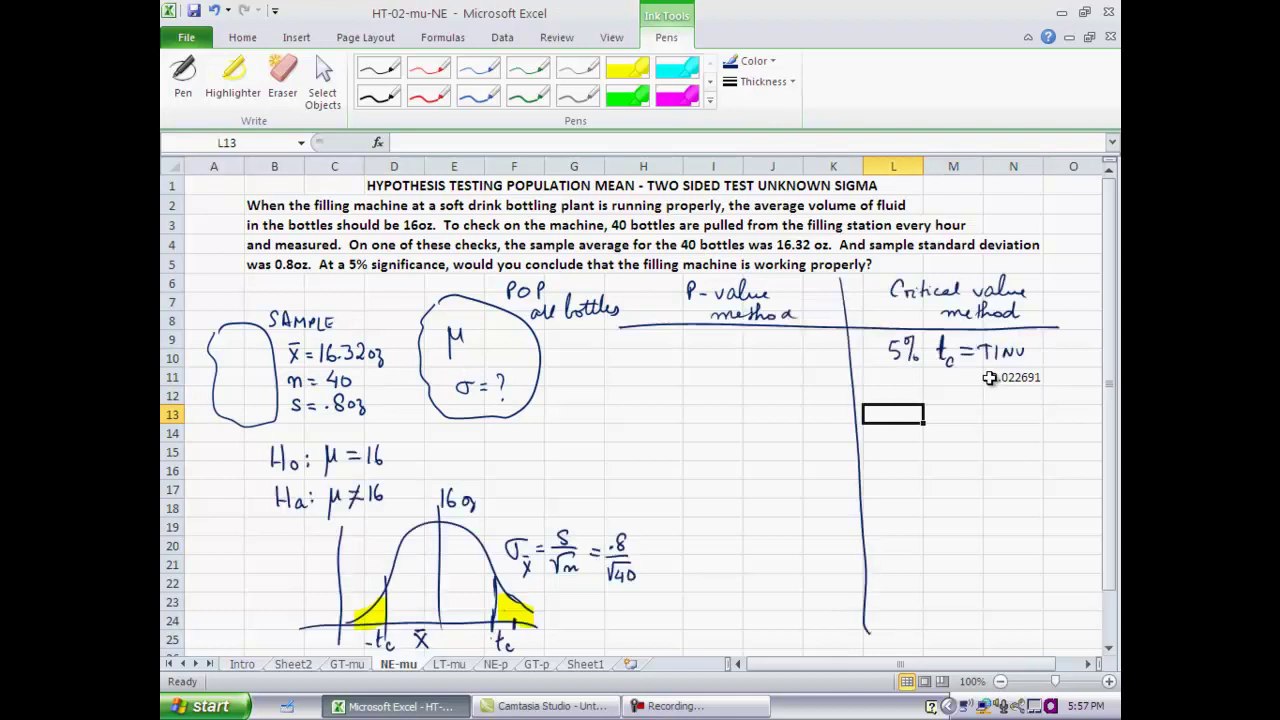
- Handwrite t = (16.32 − 16) / (.8/√40) as a fraction below the critical value
key("Right")
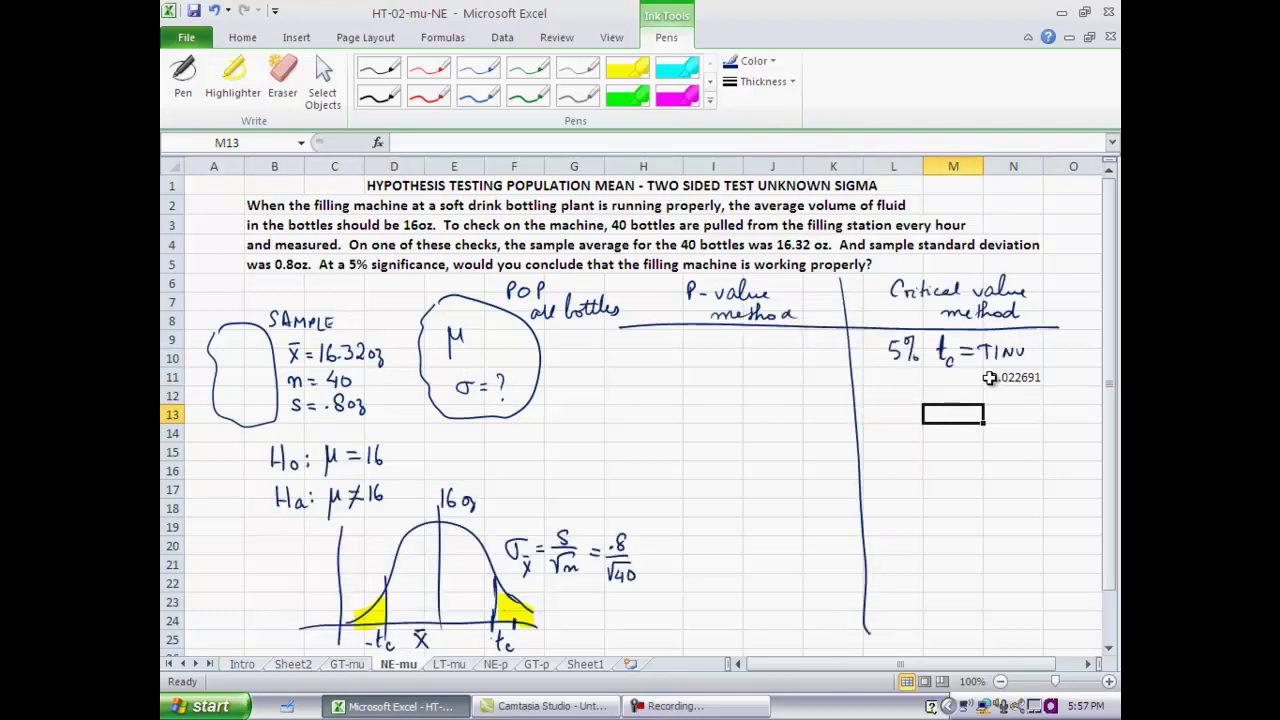
left_click(193, 93)
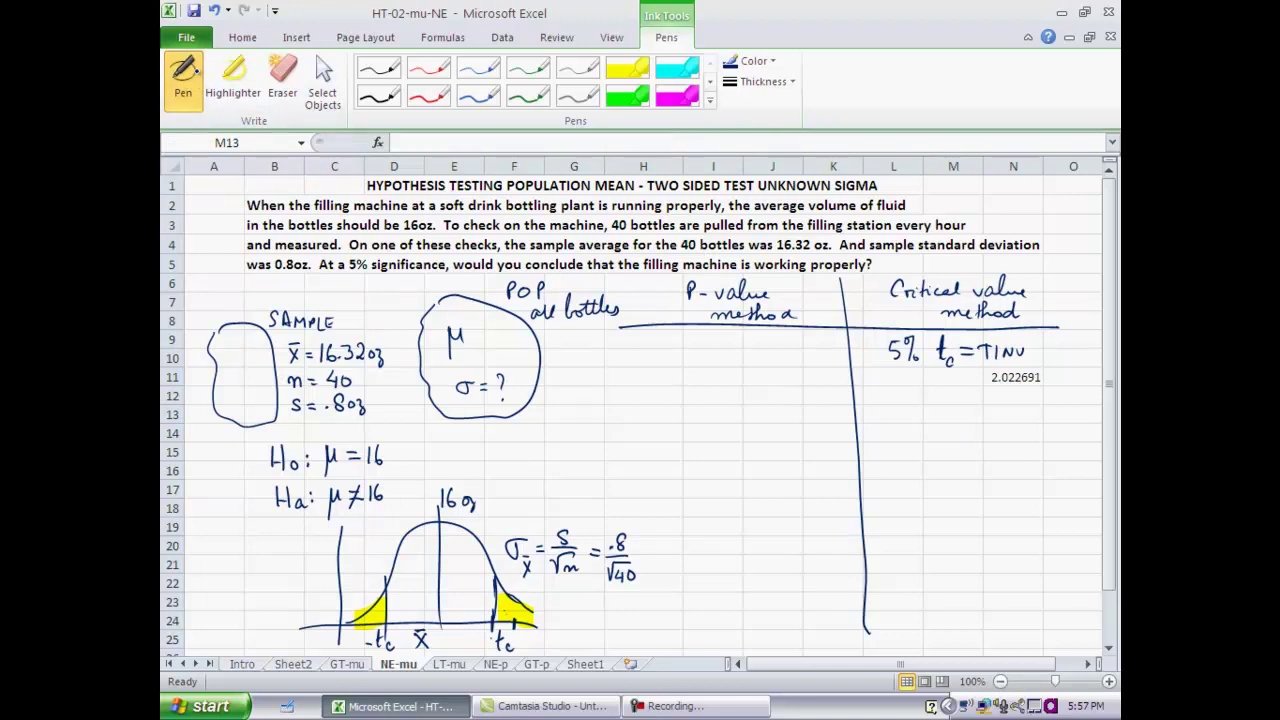
mouse_move(890, 398)
left_mouse_down()
mouse_move(890, 424)
mouse_move(898, 414)
left_mouse_up()
left_click_drag(930, 402, 930, 418)
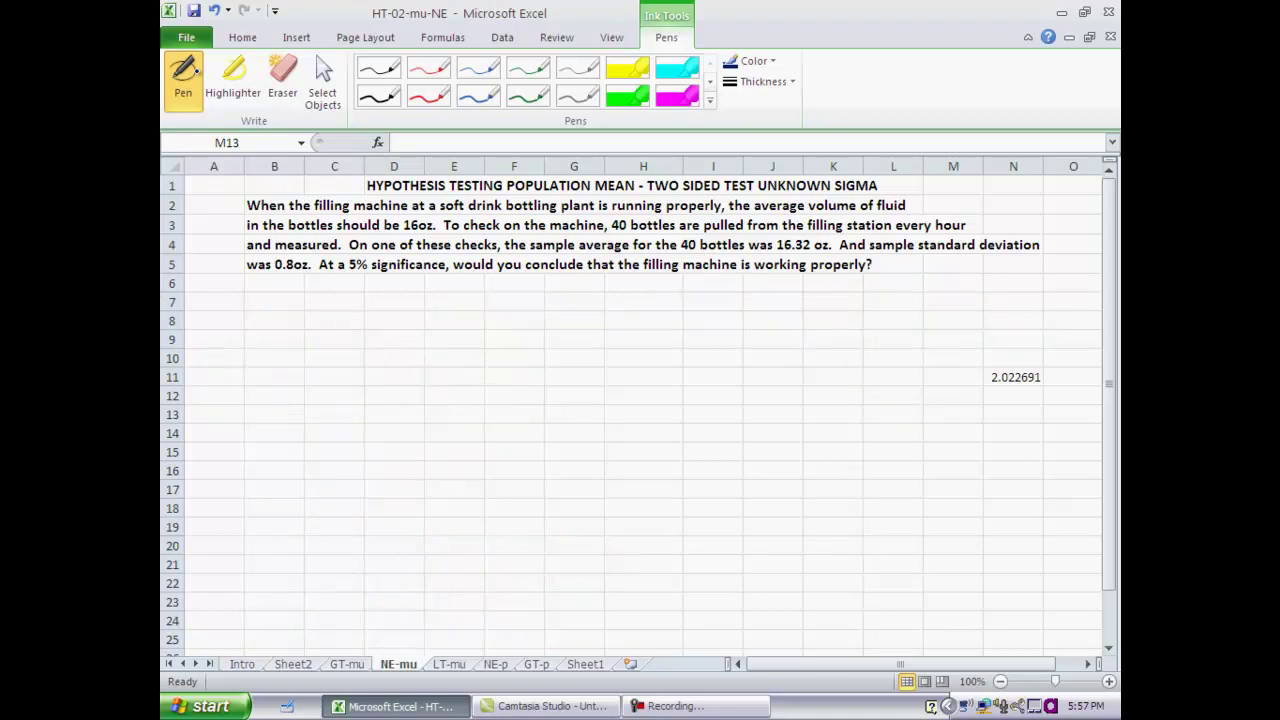
left_click_drag(1010, 393, 1010, 411)
left_click_drag(925, 425, 1035, 421)
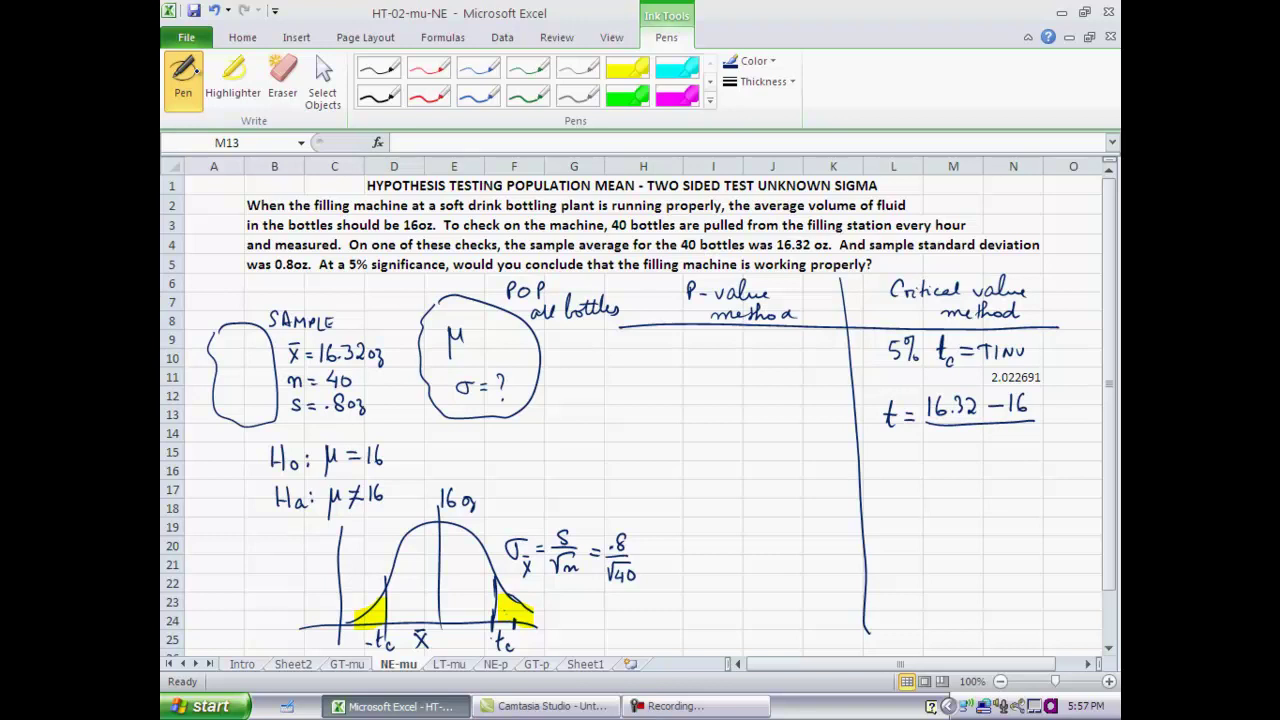
left_click_drag(976, 432, 992, 452)
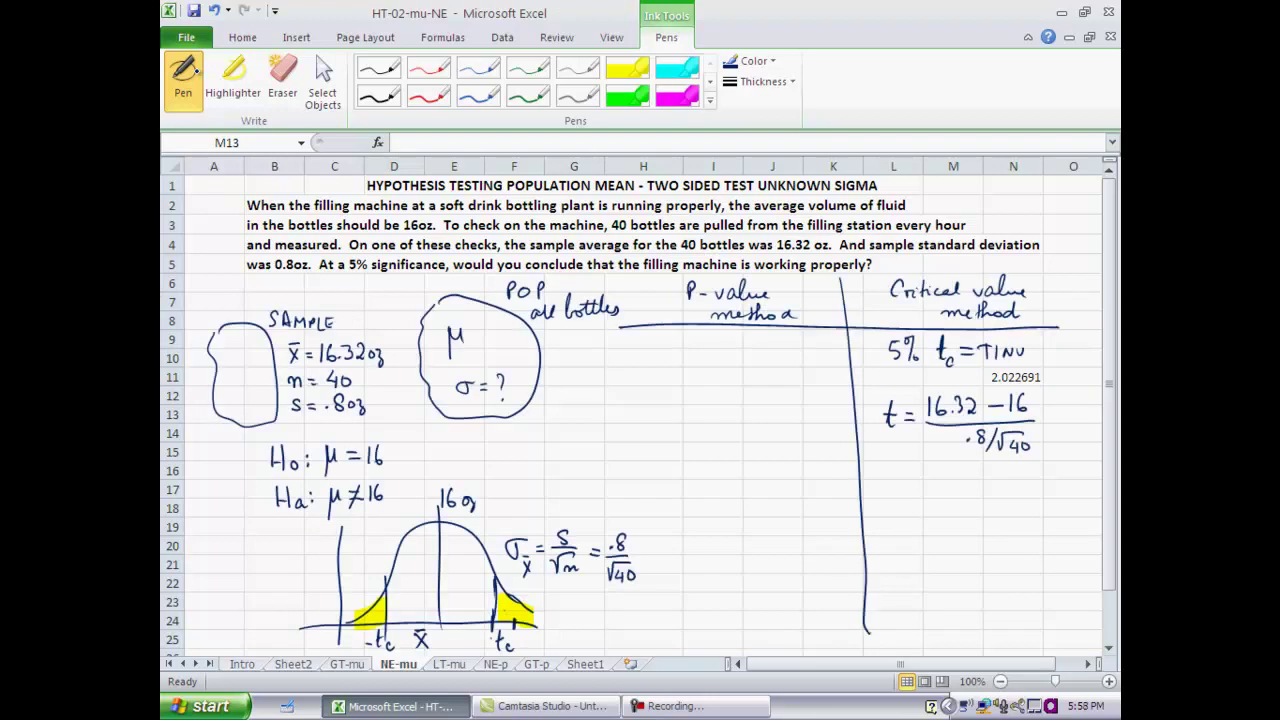
left_click(336, 84)
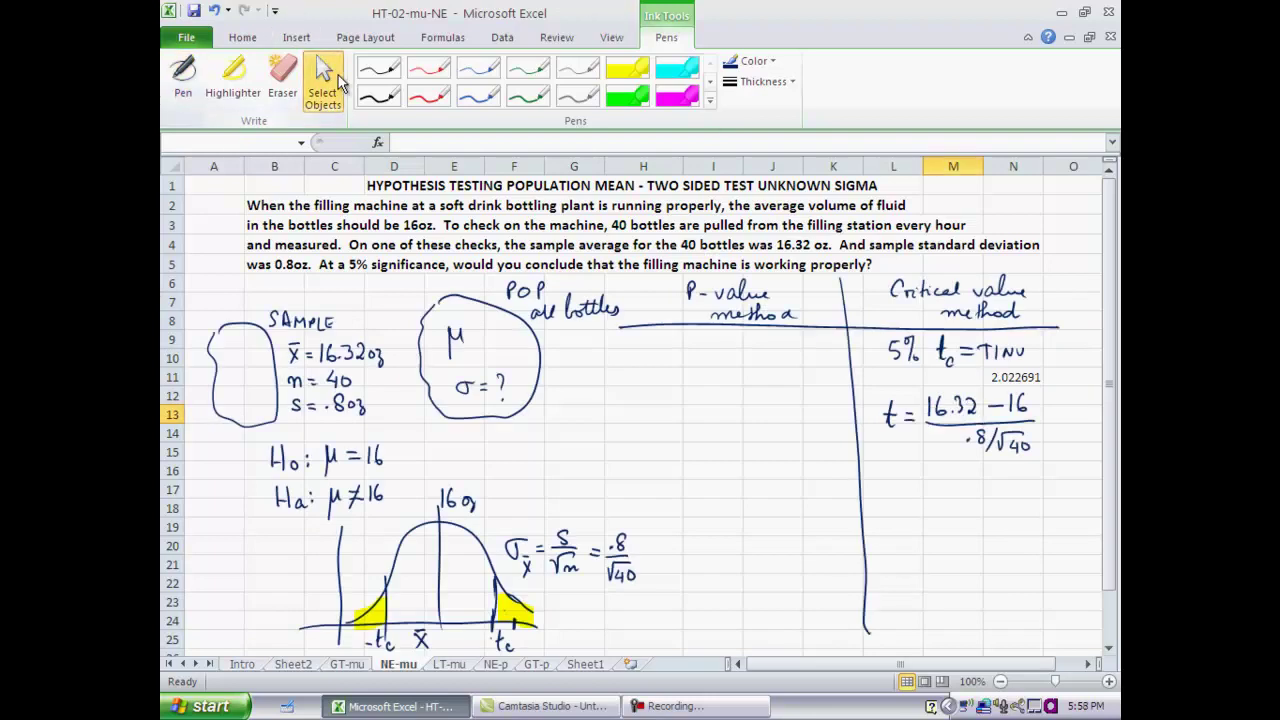
- Enter =16.32-16 in M17 and =.8/sqrt(40) in M18, giving 0.32 and 0.126491
left_click(943, 487)
type("=")
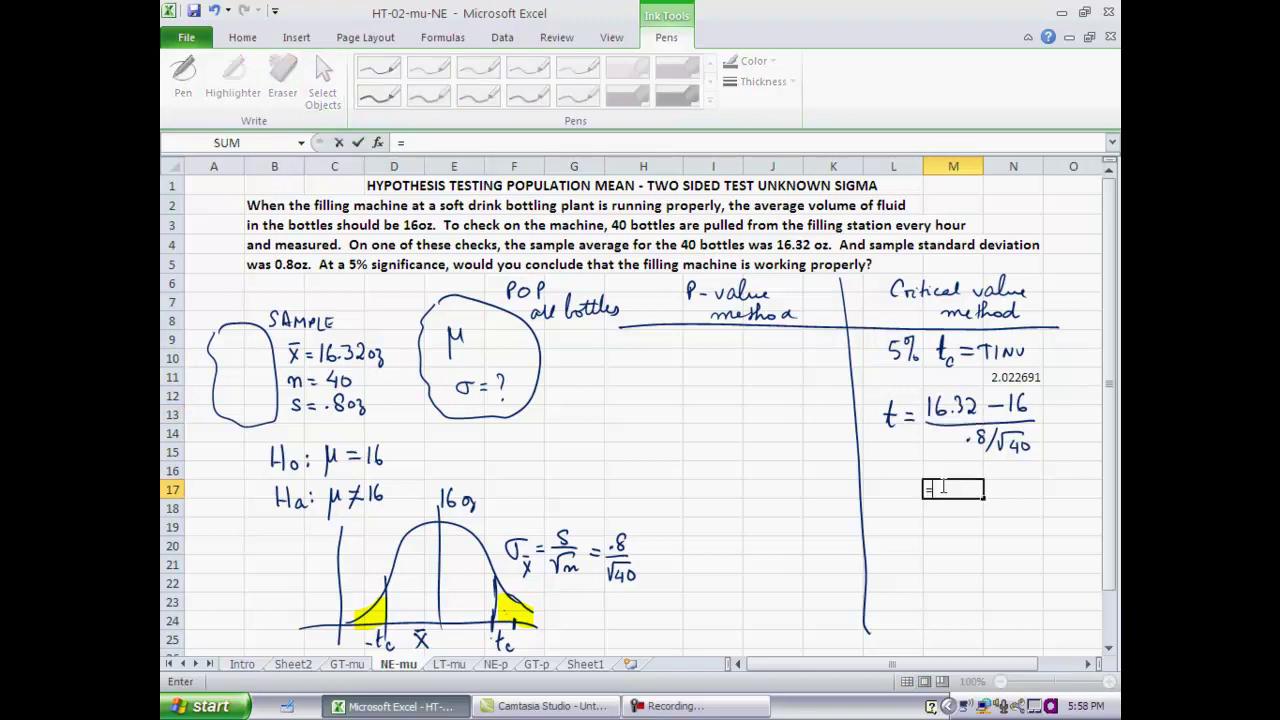
type("16.32-16")
key("Return")
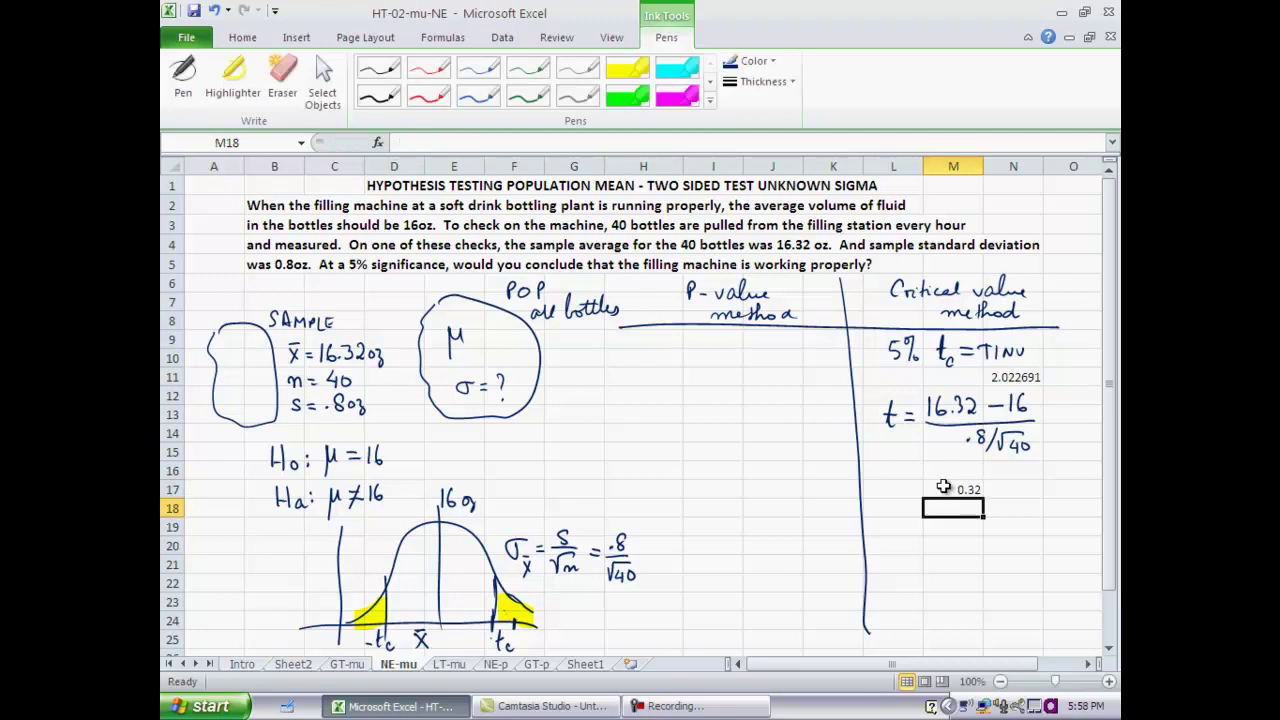
type("=")
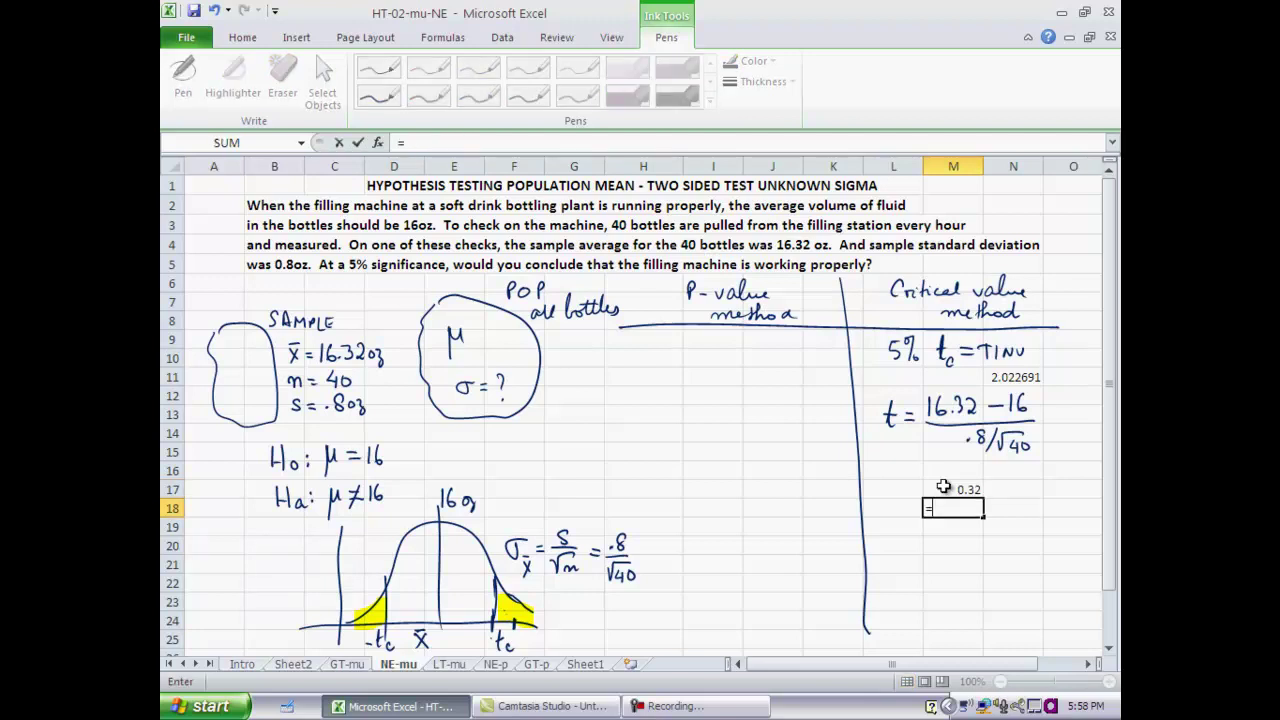
type(".8/sqrt")
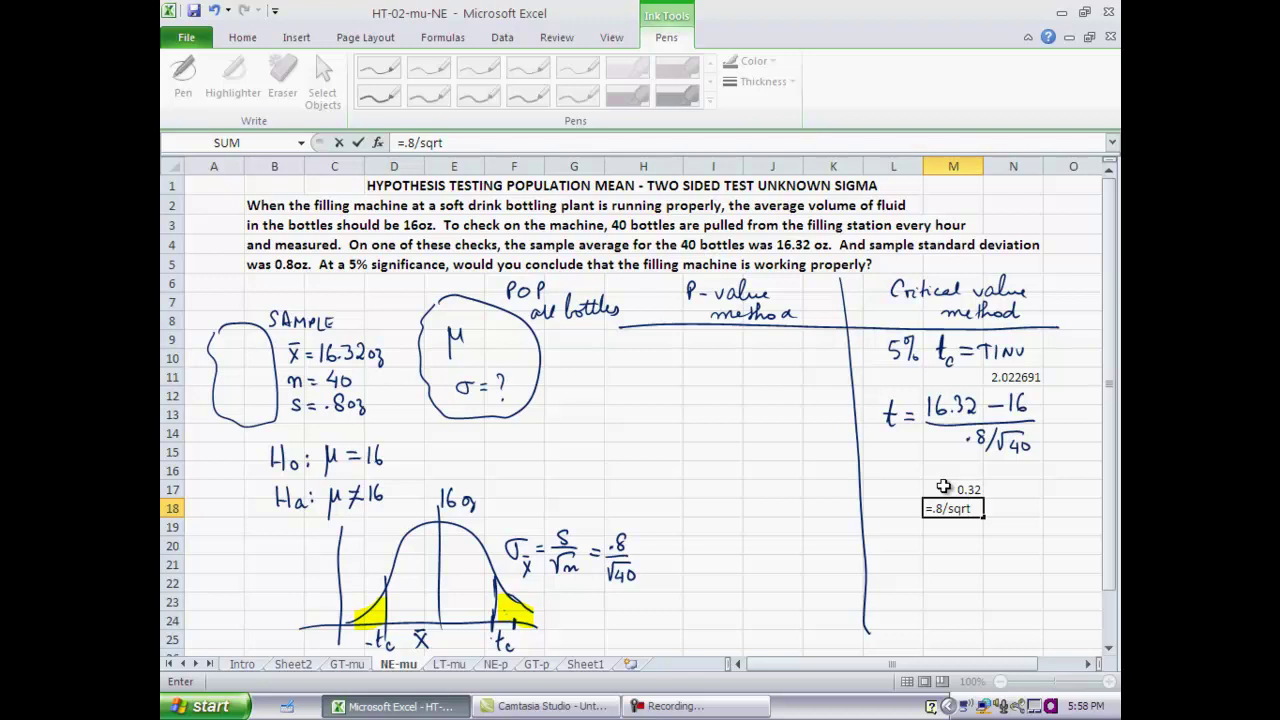
type("(40)")
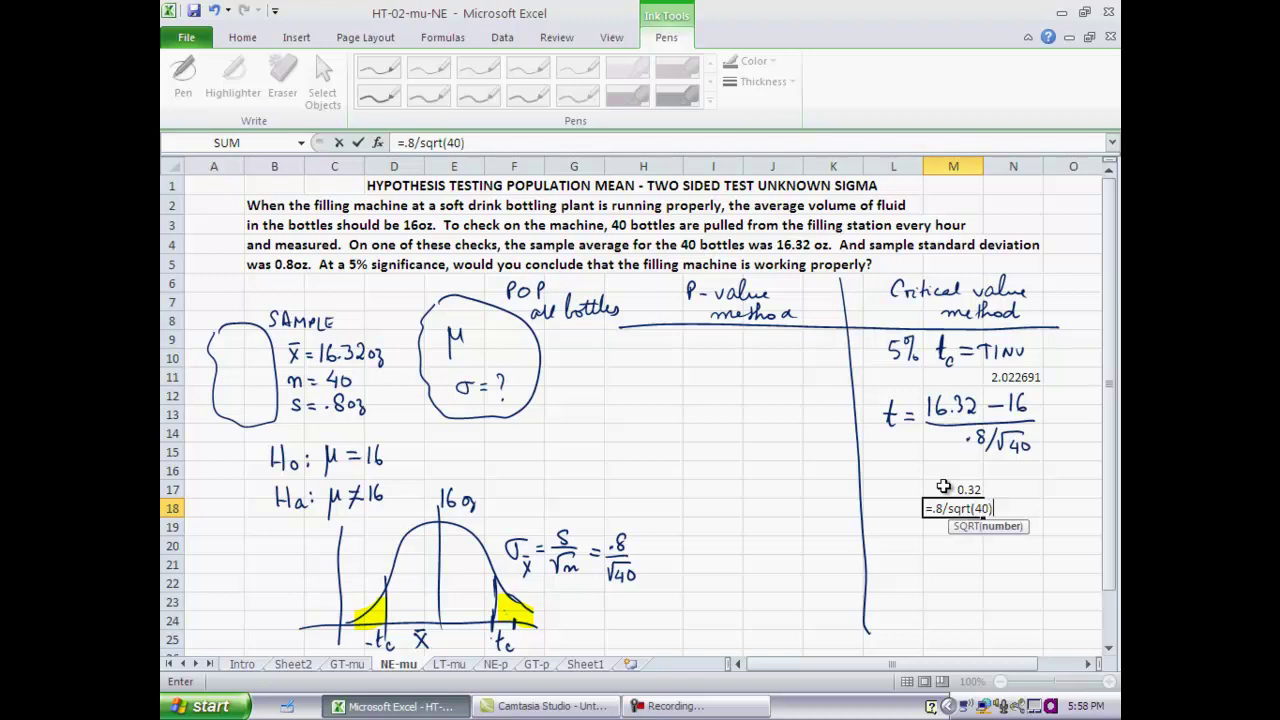
key("Return")
- Enter =M17/M18 in M19 to get t = 2.529822
type("=")
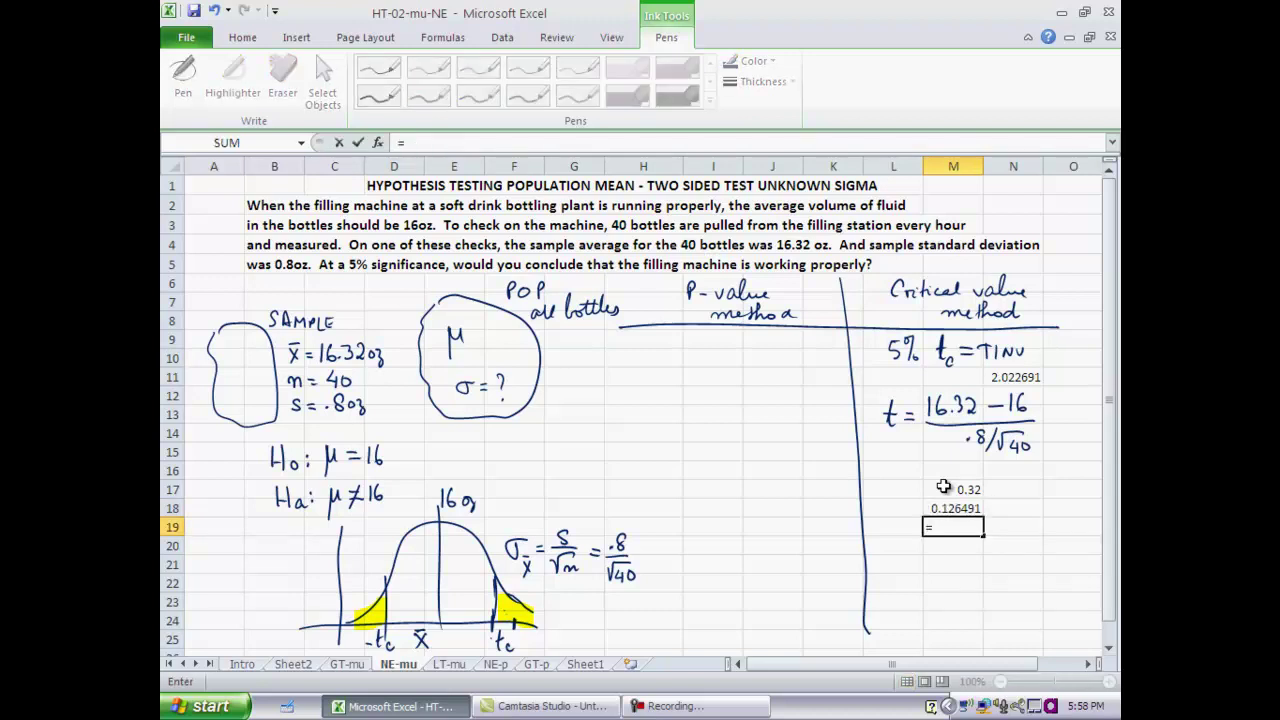
left_click(954, 489)
type("/")
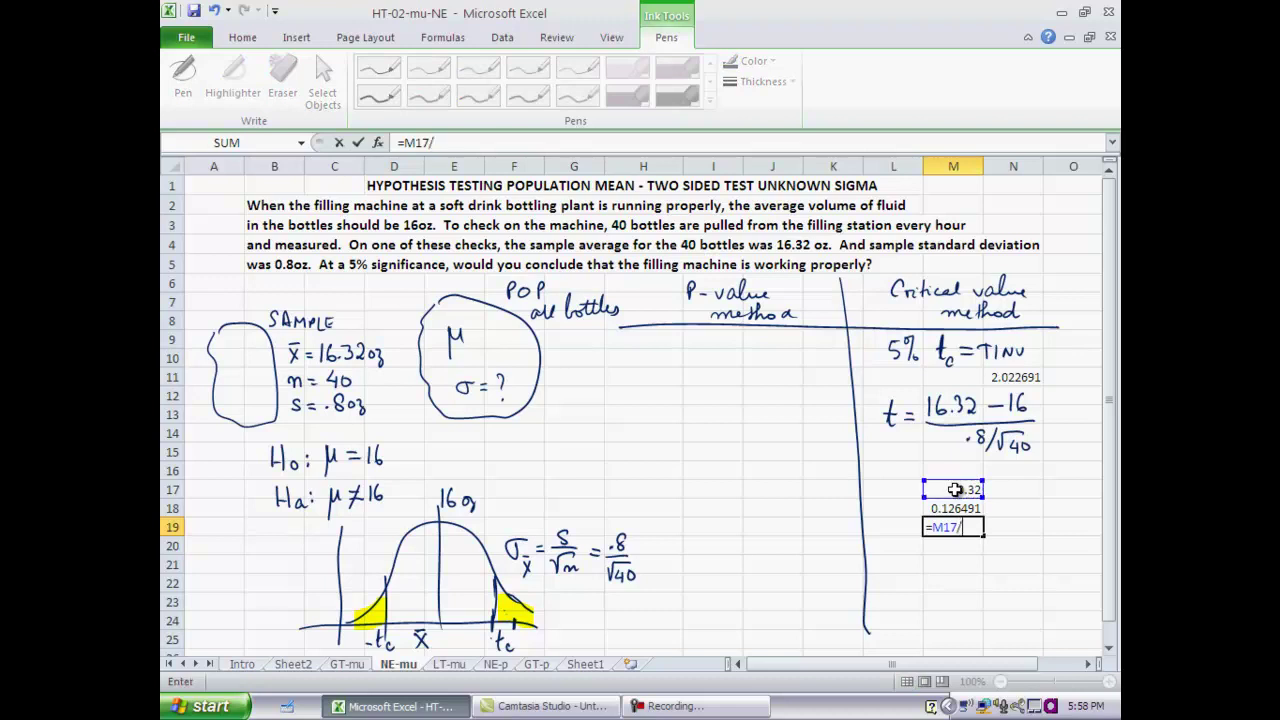
left_click(957, 508)
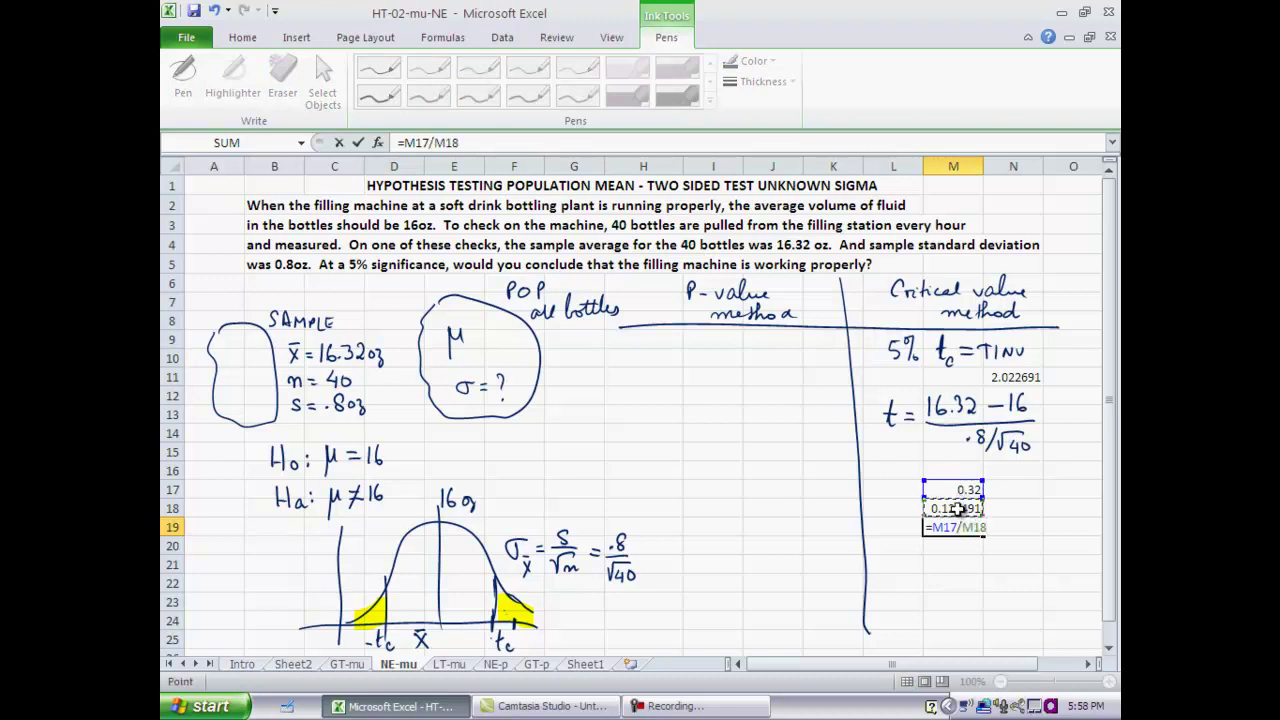
key("Return")
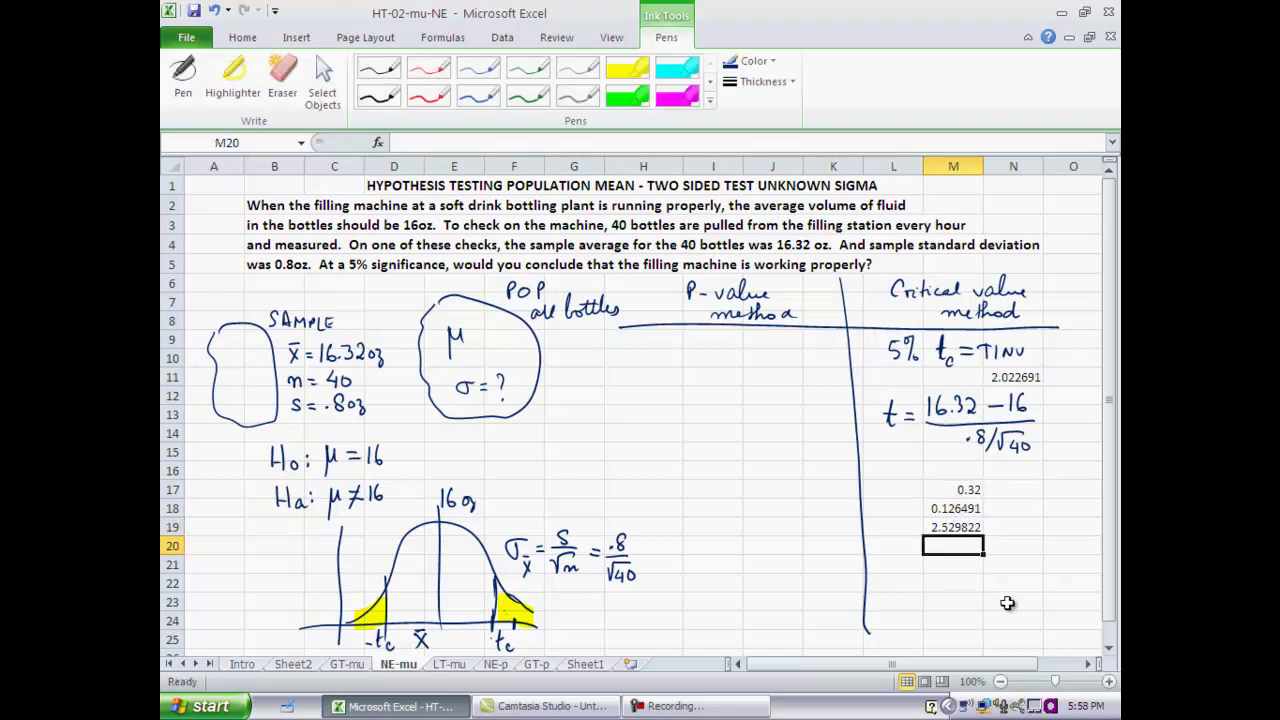
- Tick t's position in the curve's right tail and handwrite 't = 2.53' below the results
left_click(183, 80)
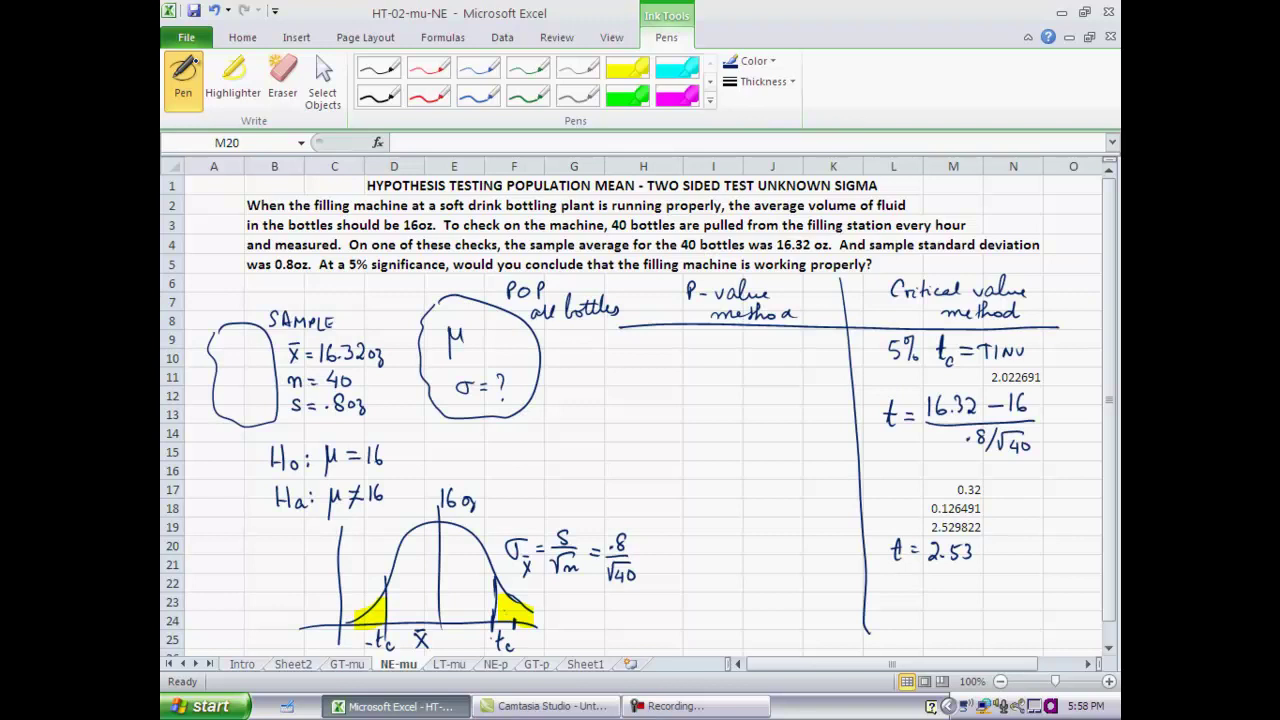
left_click_drag(515, 614, 515, 630)
left_click_drag(901, 573, 905, 598)
left_click_drag(895, 585, 907, 584)
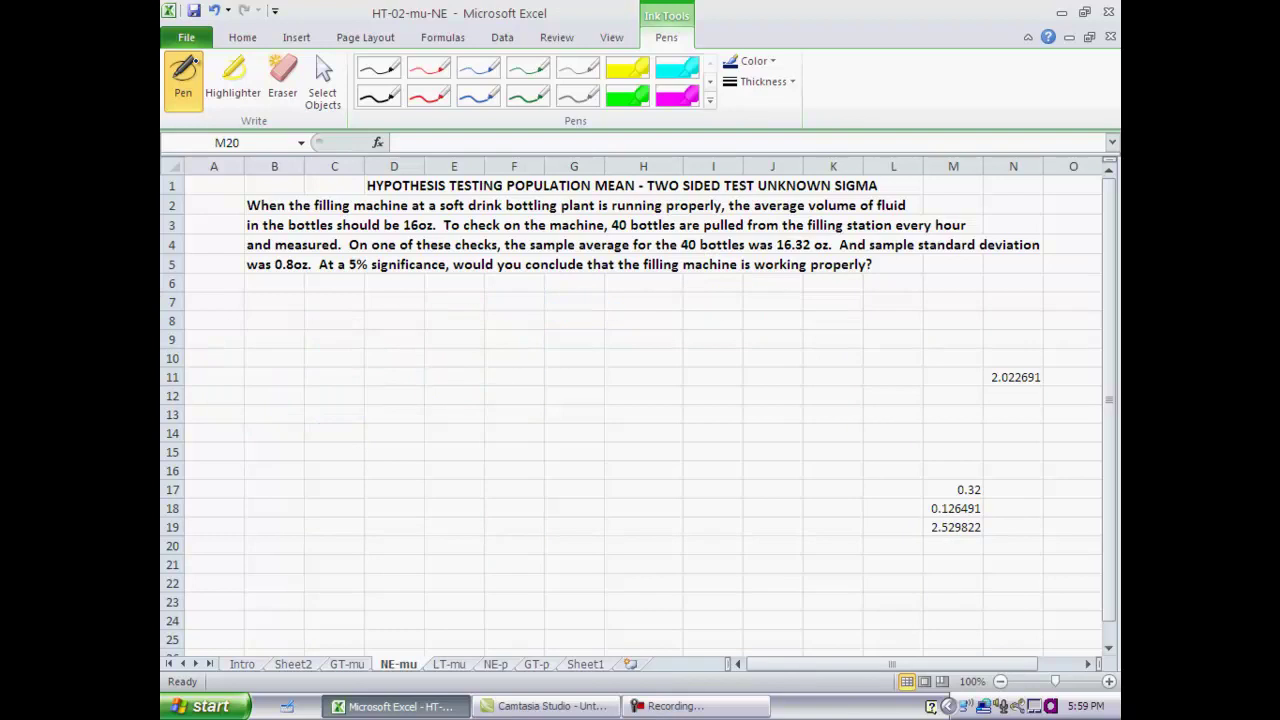
mouse_move(996, 584)
left_mouse_down()
mouse_move(1004, 566)
mouse_move(1008, 578)
mouse_move(1068, 584)
left_mouse_up()
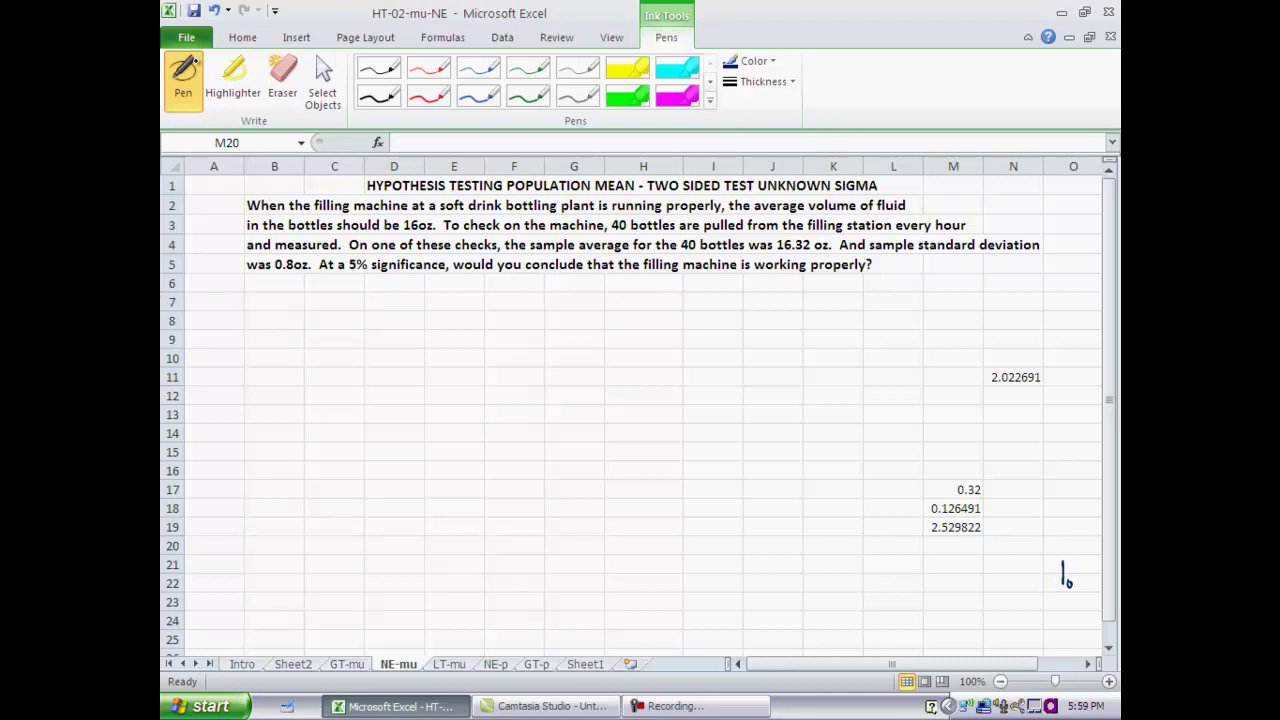